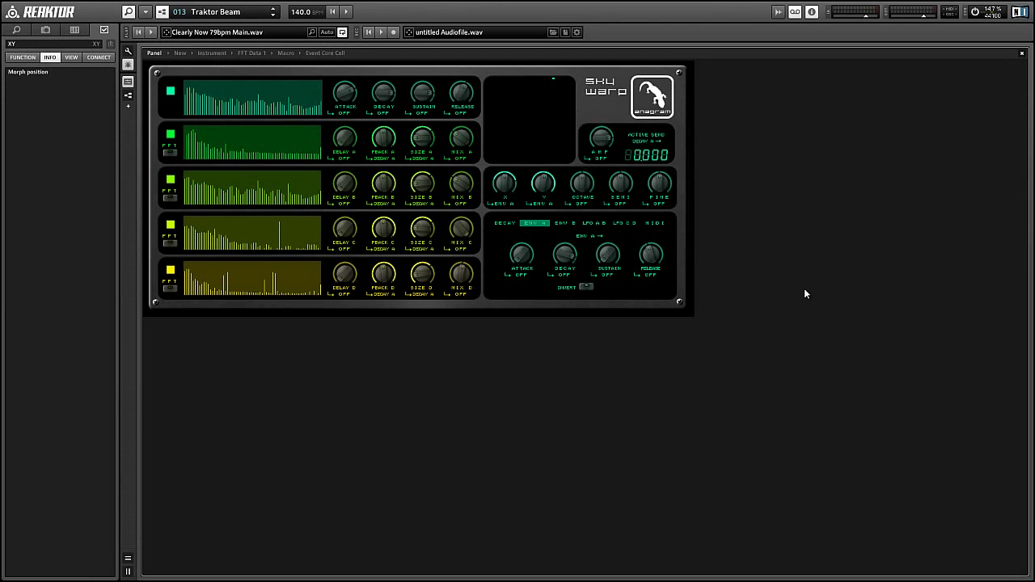
- Load the 015 Underground River snapshot and lower the master AMP to 75
click(805, 290)
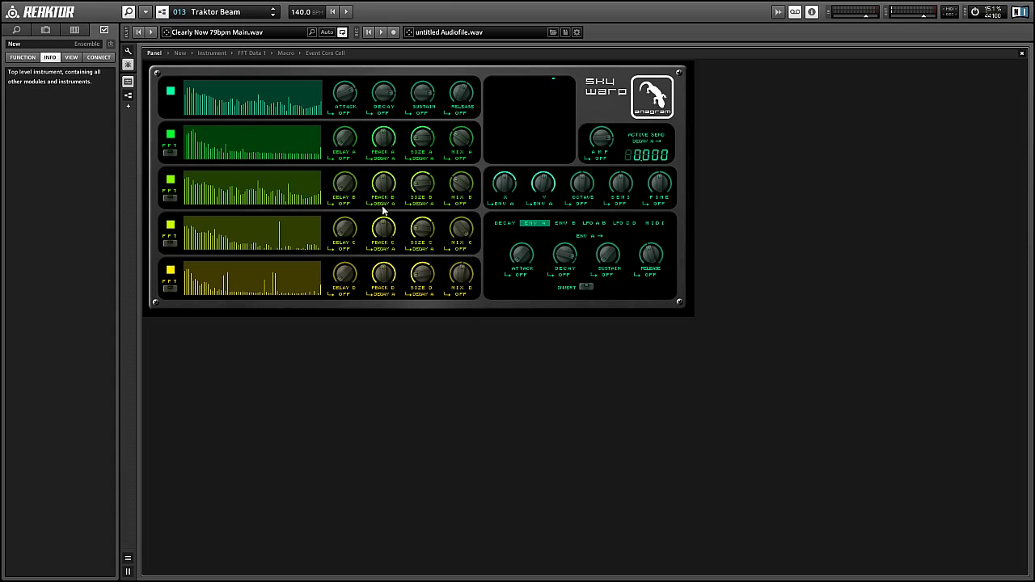
click(208, 15)
click(221, 205)
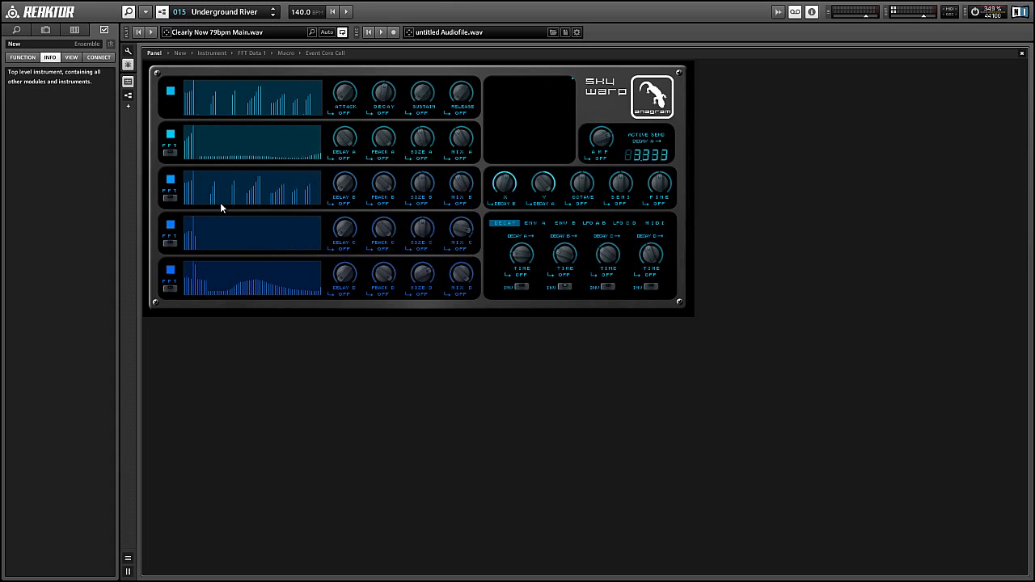
drag(611, 143, 610, 144)
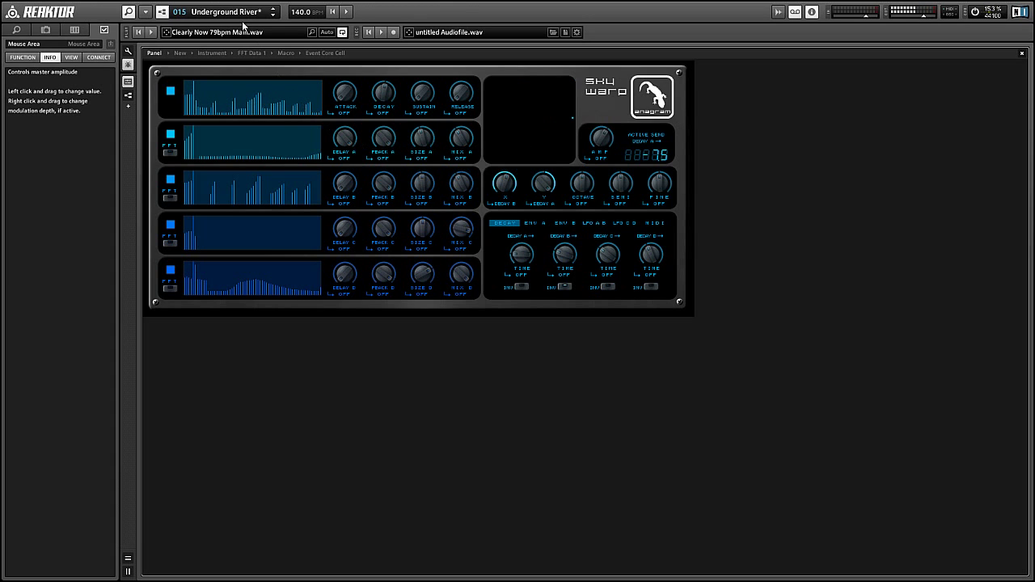
- Load the 1 : 1 - INIT snapshot from the 1 : Fx snapshot bank
click(218, 13)
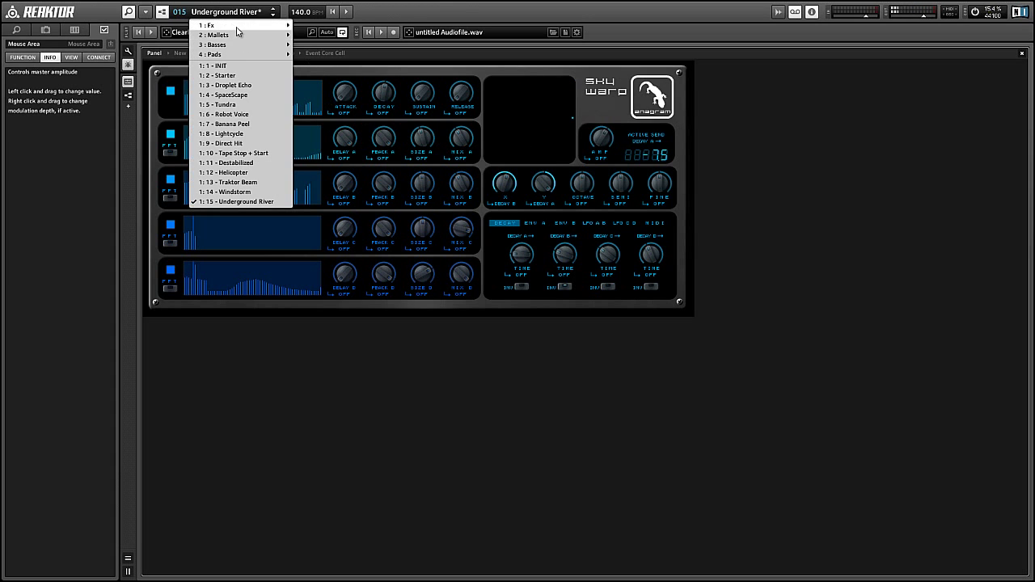
mouse_move(242, 26)
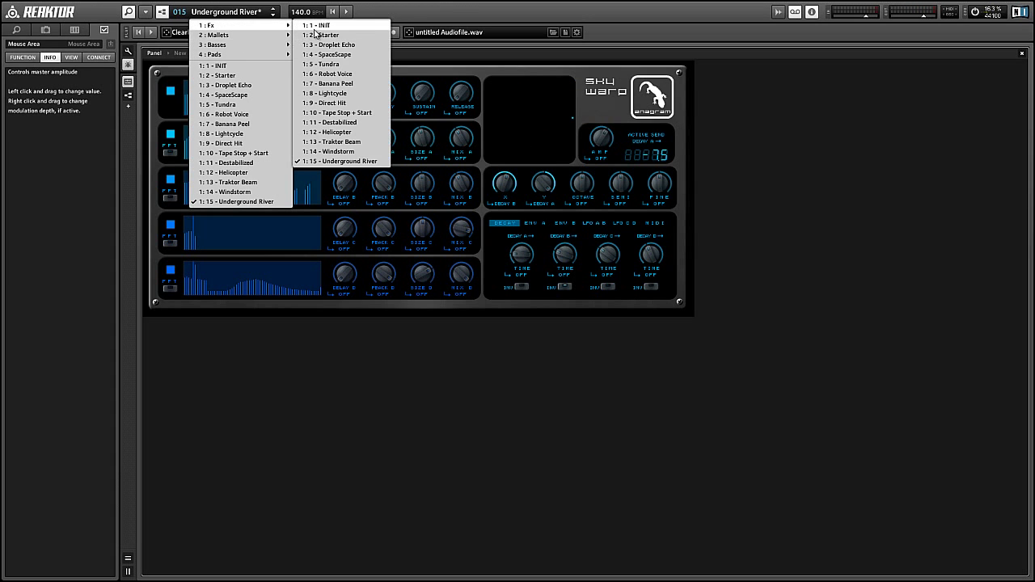
click(317, 27)
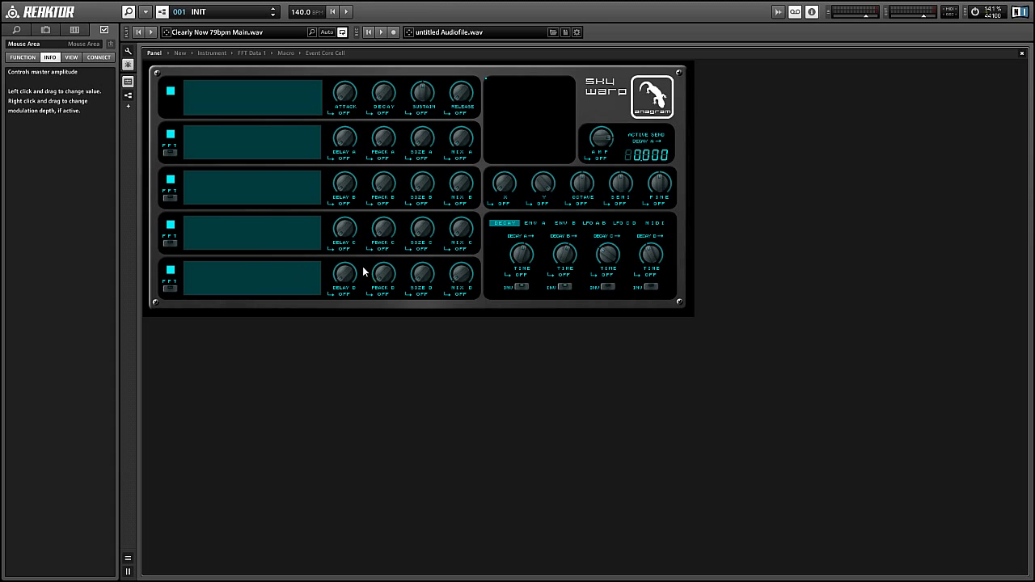
- Draw a downward-sloping series of sine bars into bank A's table
mouse_move(485, 348)
mouse_down()
mouse_move(142, 120)
mouse_move(482, 165)
mouse_up()
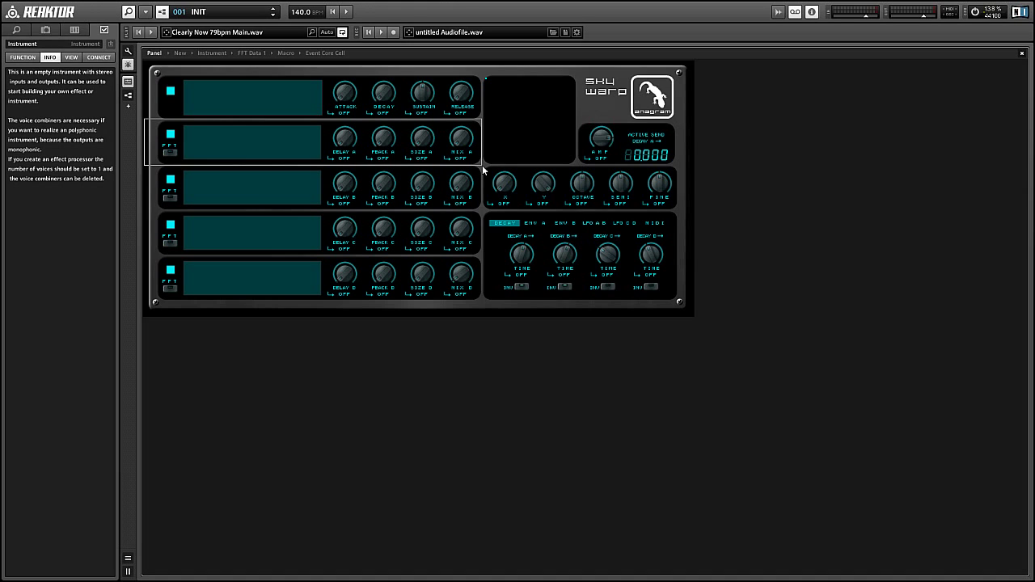
drag(482, 165, 482, 165)
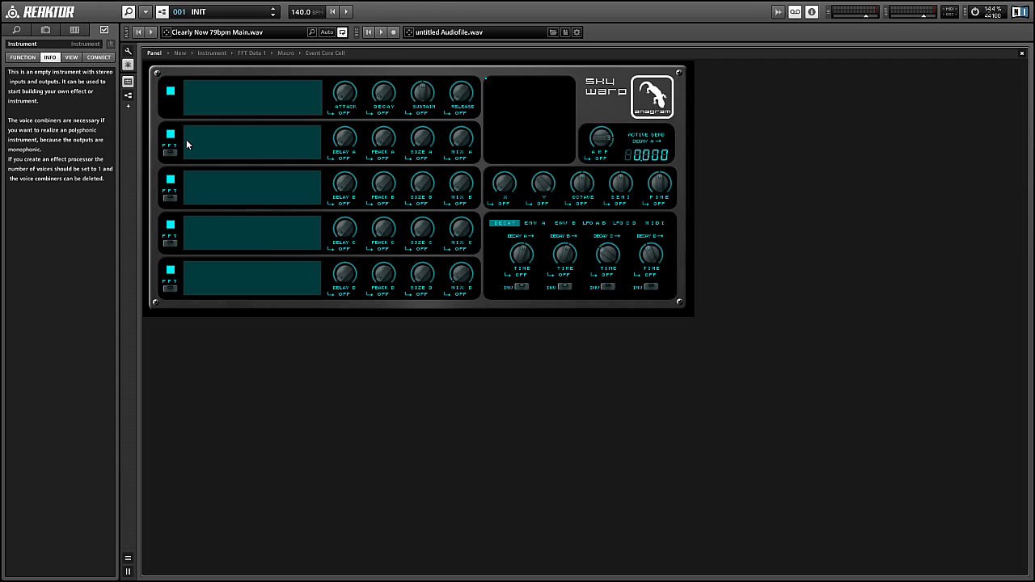
drag(185, 135, 316, 157)
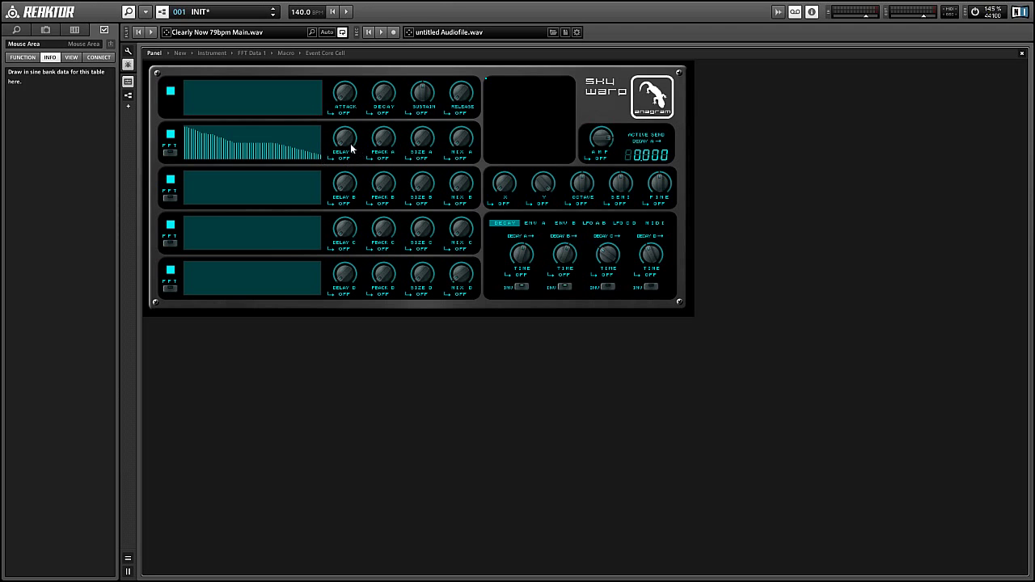
- Raise DELAY A, set MIX A to 0.47, and turn the master AMP down to 14
drag(350, 146, 412, 130)
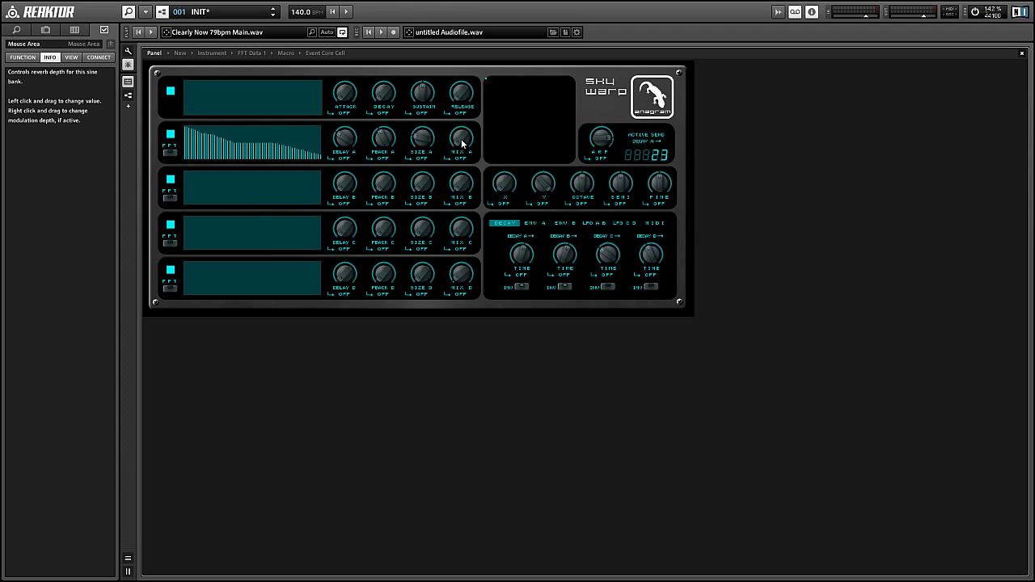
drag(462, 144, 446, 121)
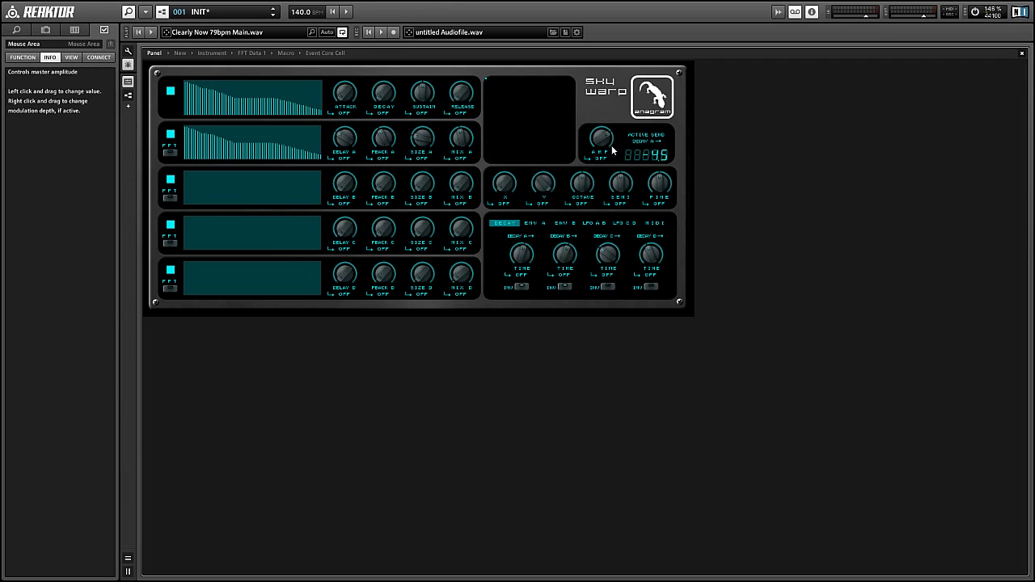
drag(612, 144, 614, 151)
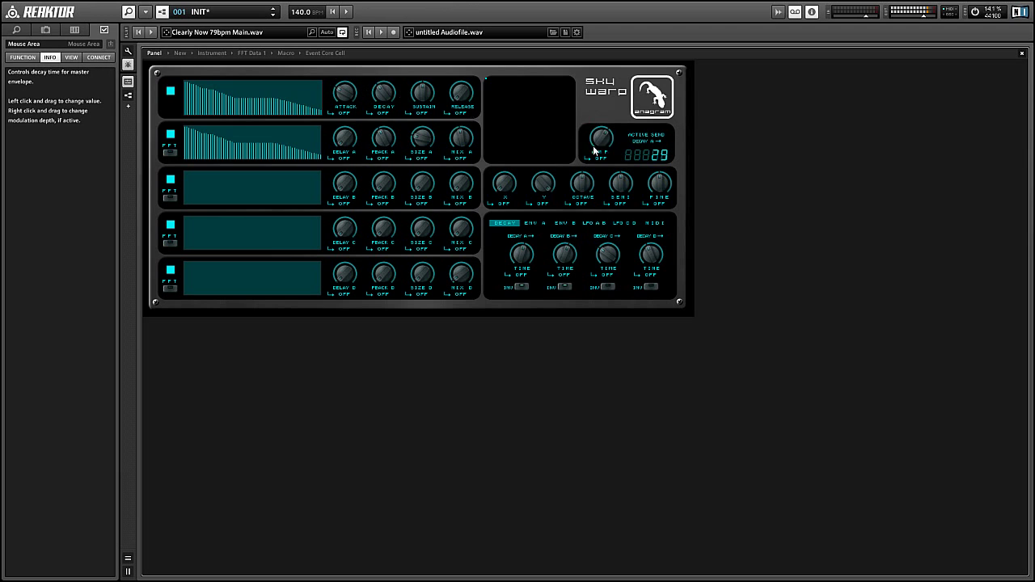
drag(611, 139, 608, 148)
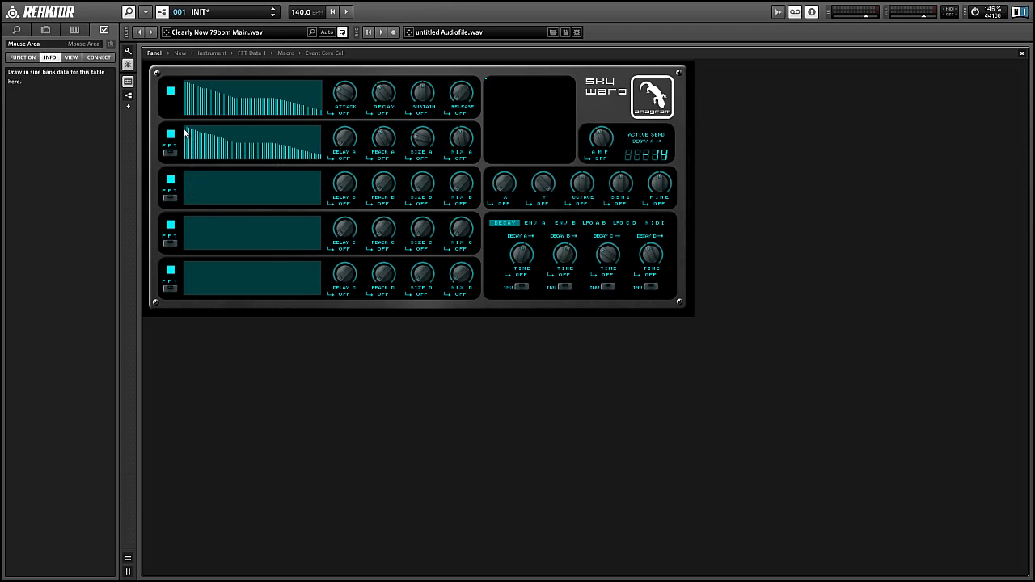
- Redraw bank A's partials as a descending slope and add a tall first partial in bank B
mouse_move(189, 121)
mouse_down()
mouse_move(293, 157)
mouse_move(189, 145)
mouse_move(185, 124)
mouse_move(190, 158)
mouse_move(211, 162)
mouse_move(233, 147)
mouse_up()
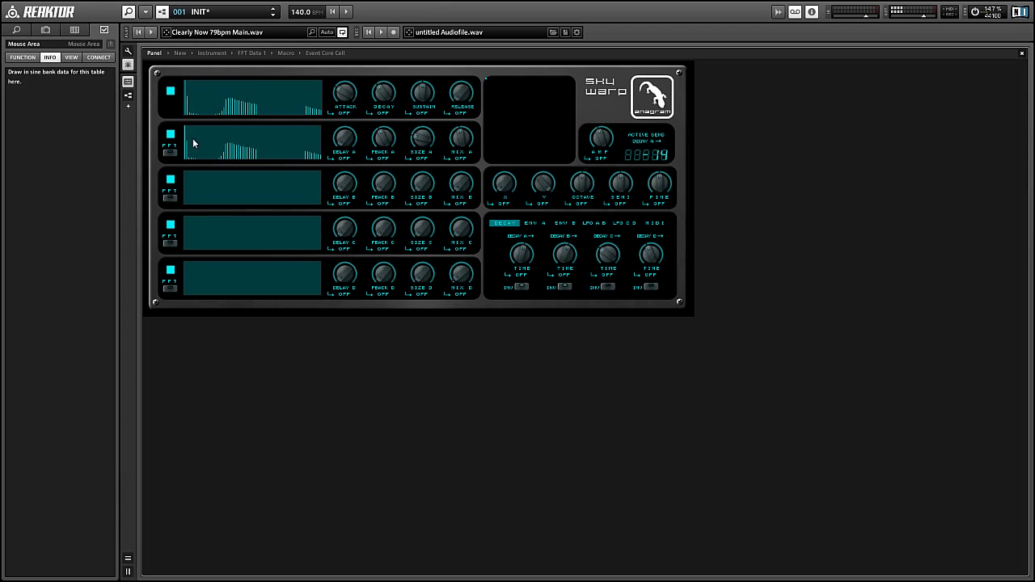
drag(186, 144, 210, 147)
click(240, 127)
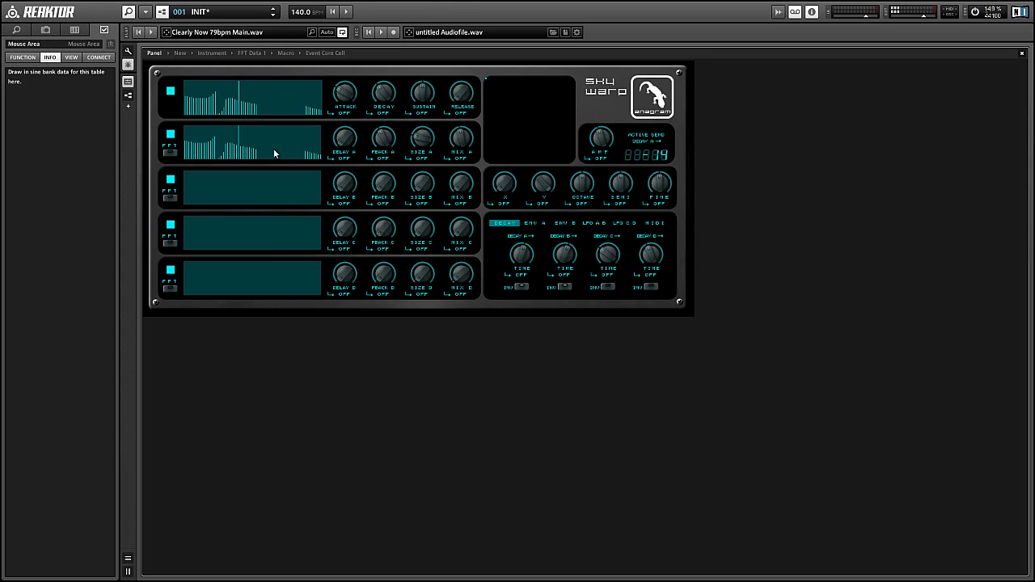
drag(252, 145, 184, 127)
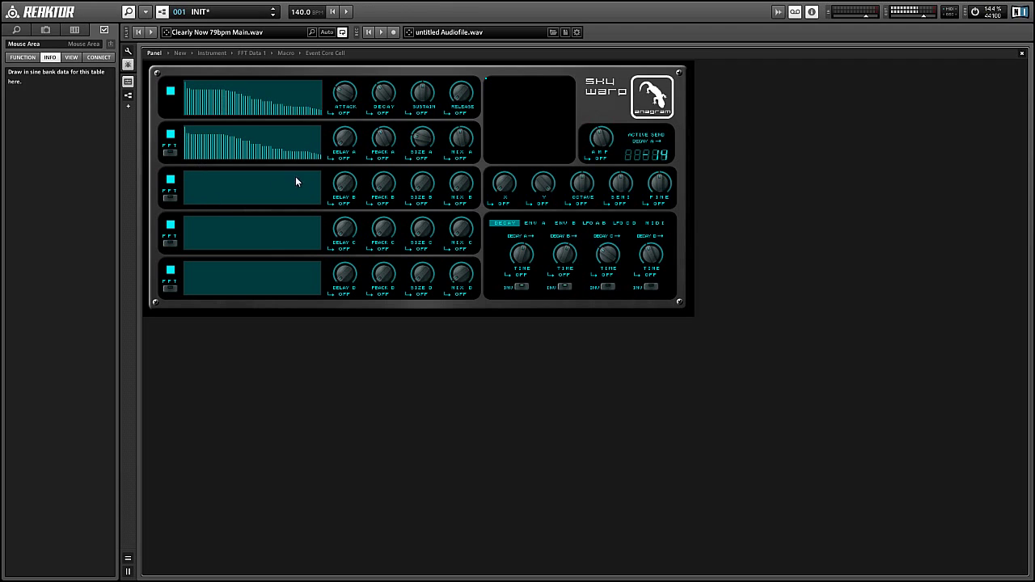
mouse_move(187, 191)
mouse_down()
mouse_move(186, 172)
mouse_move(189, 186)
mouse_up()
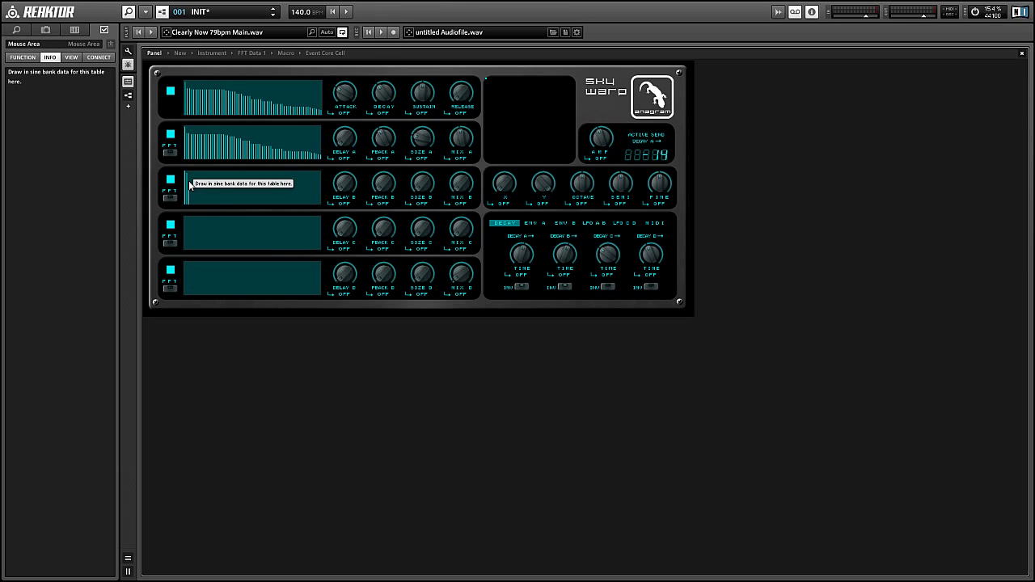
- Draw more bank B partials and raise SIZE B to 83 and MIX B to 0.78
drag(189, 186, 221, 192)
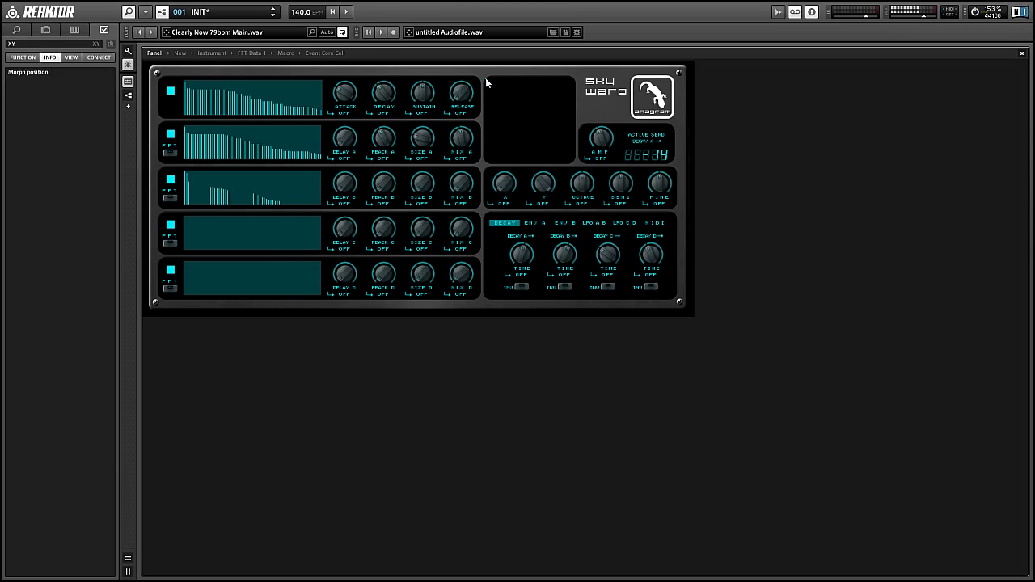
drag(485, 78, 518, 70)
drag(420, 195, 411, 150)
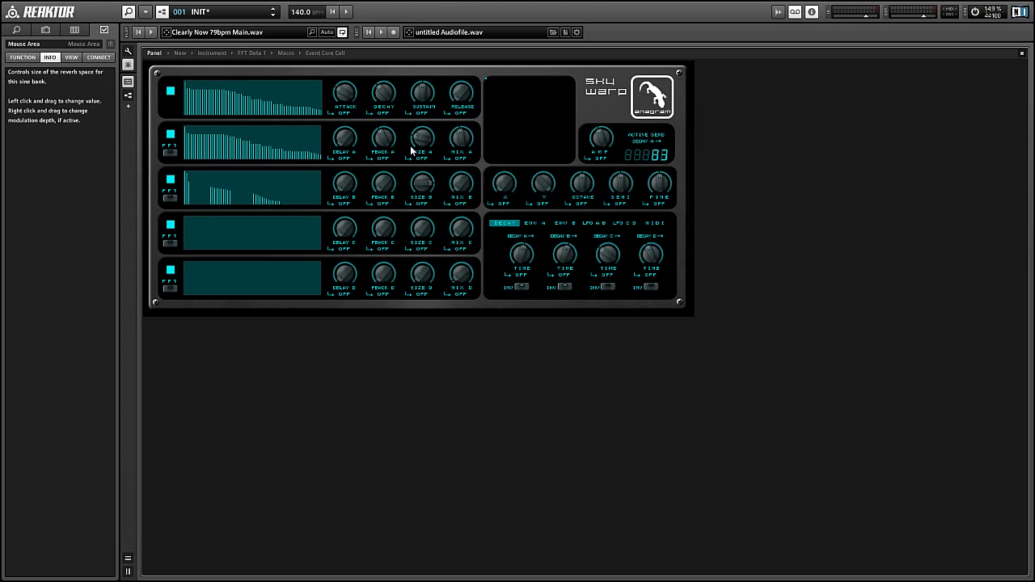
drag(461, 184, 453, 147)
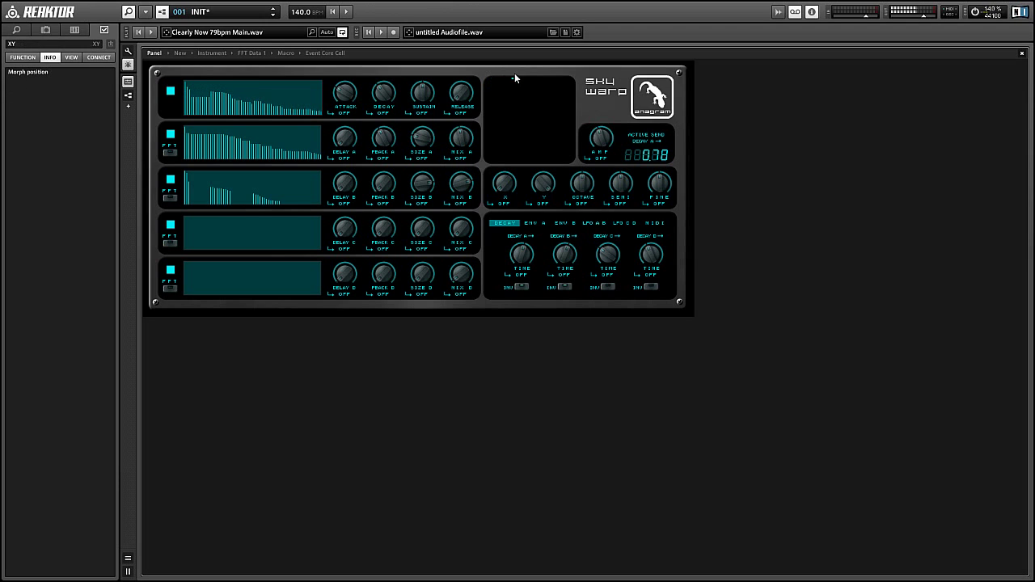
- Push the XY morph fully right and set the envelope RELEASE to 24
drag(570, 79, 578, 73)
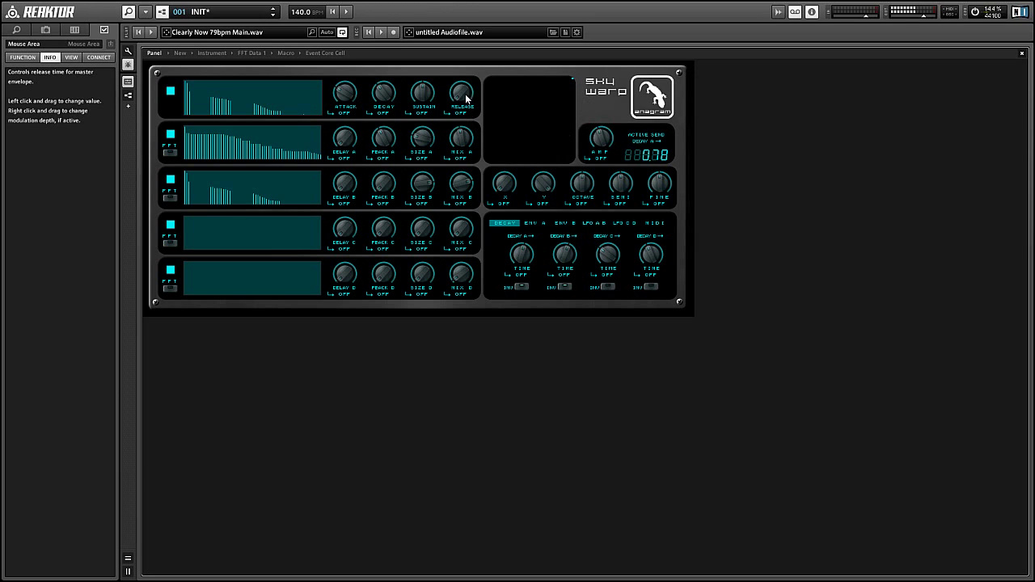
drag(462, 93, 574, 82)
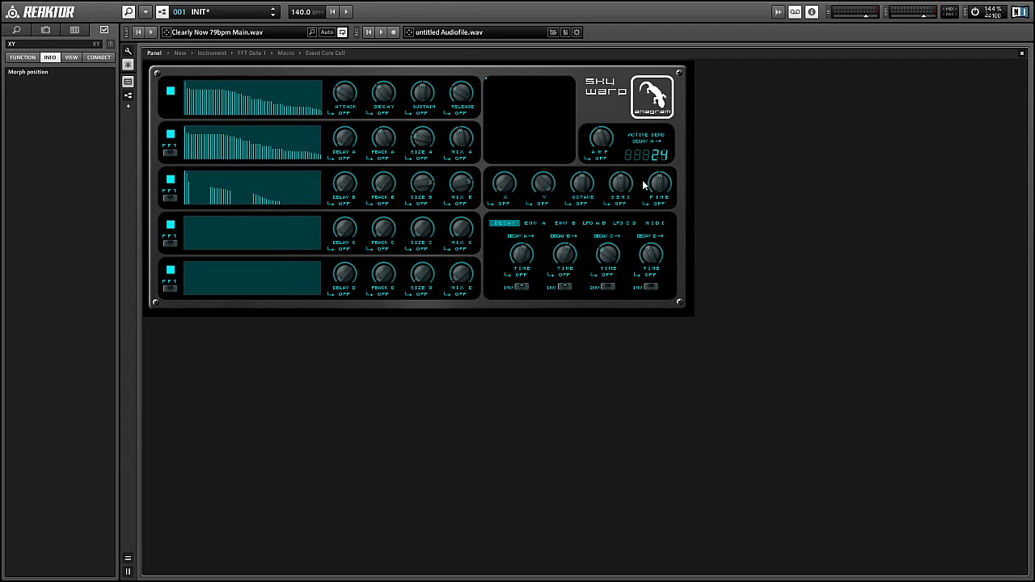
- Lower the octave setting to 12 and shift the XY morph dot toward the left
drag(588, 186, 589, 202)
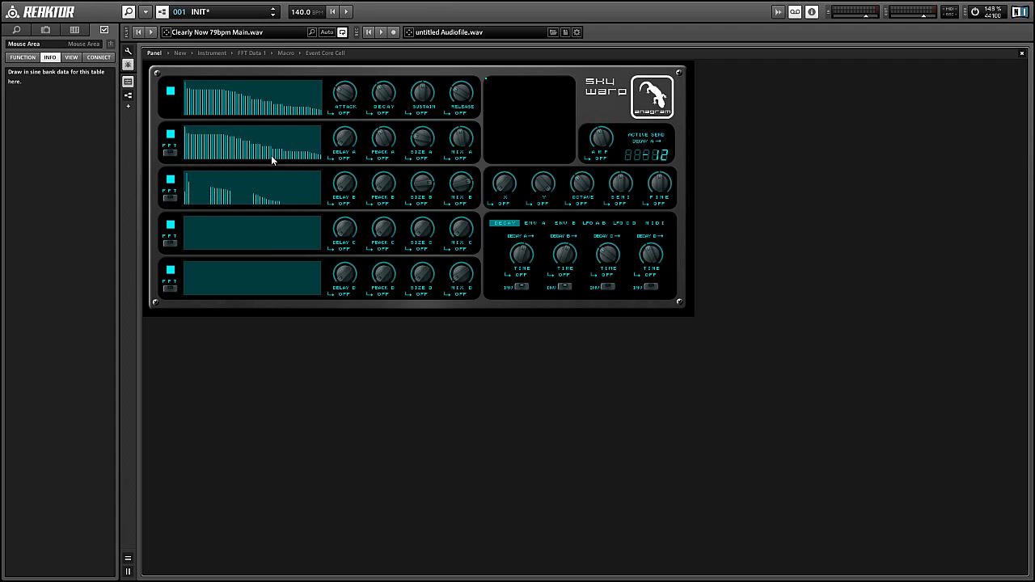
drag(487, 80, 583, 33)
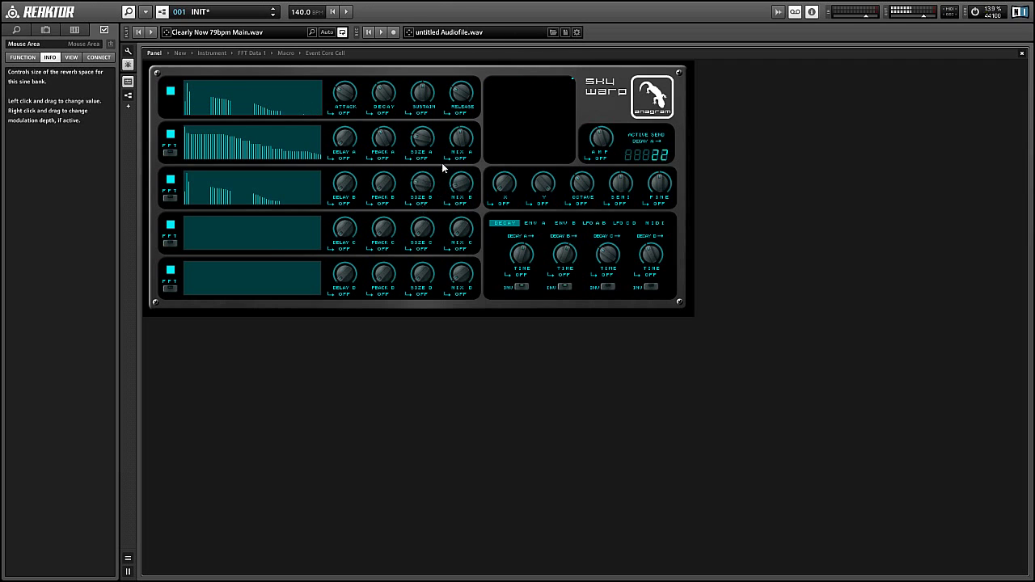
drag(490, 79, 579, 16)
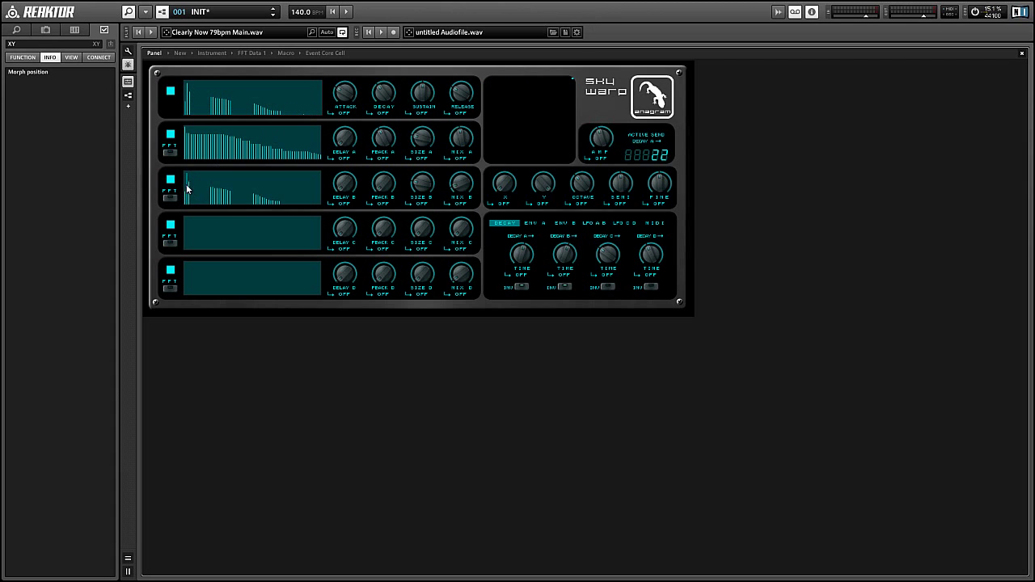
- Draw a decaying spectrum into the third sine bank, nudging the morph slightly further left
drag(187, 194, 231, 180)
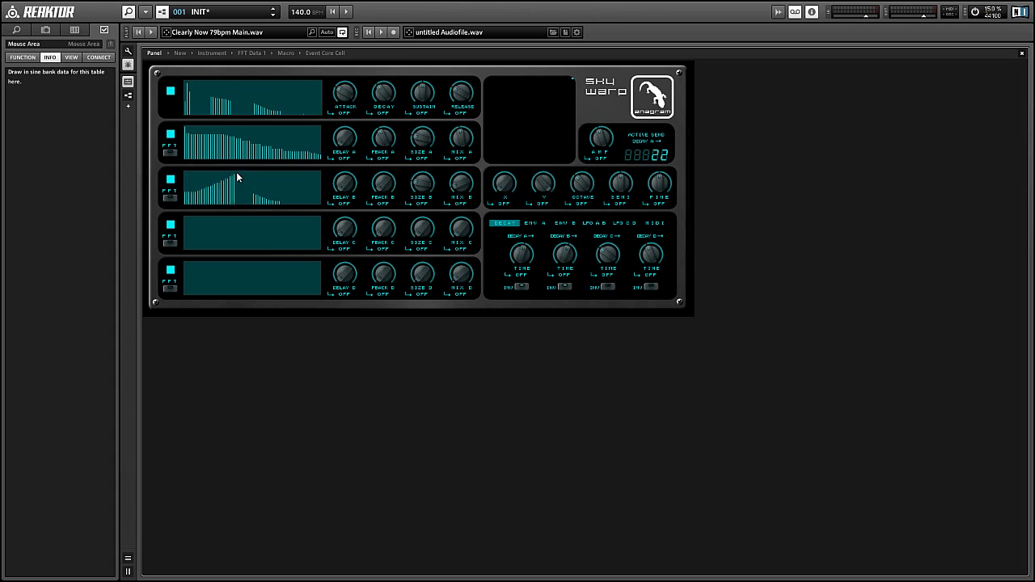
drag(533, 79, 487, 13)
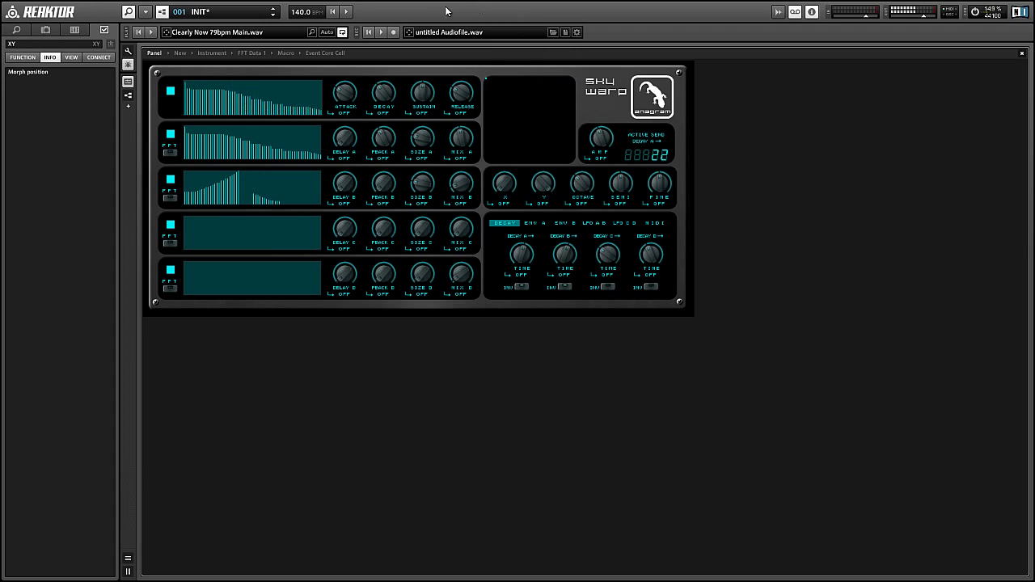
drag(180, 177, 245, 193)
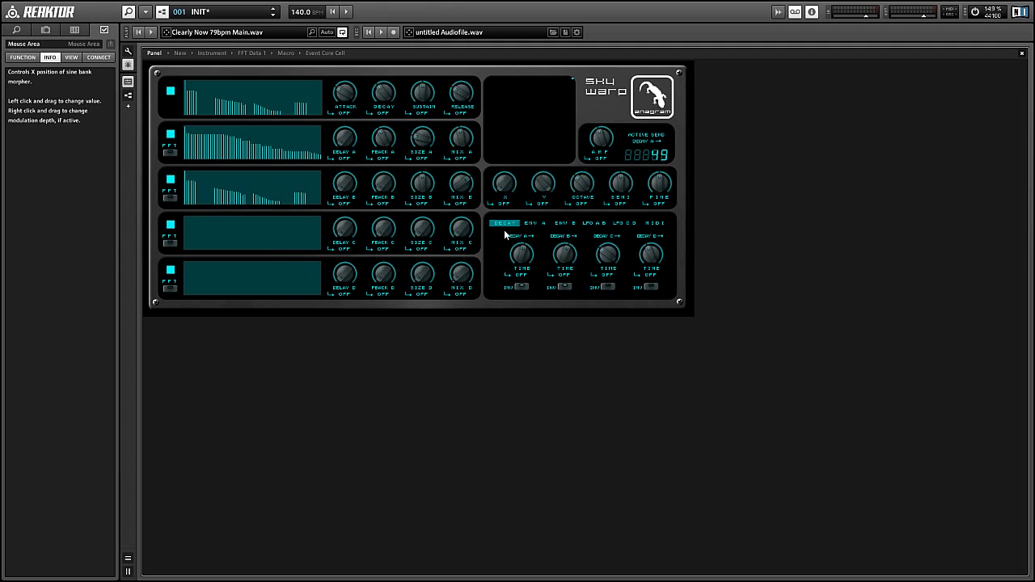
click(531, 224)
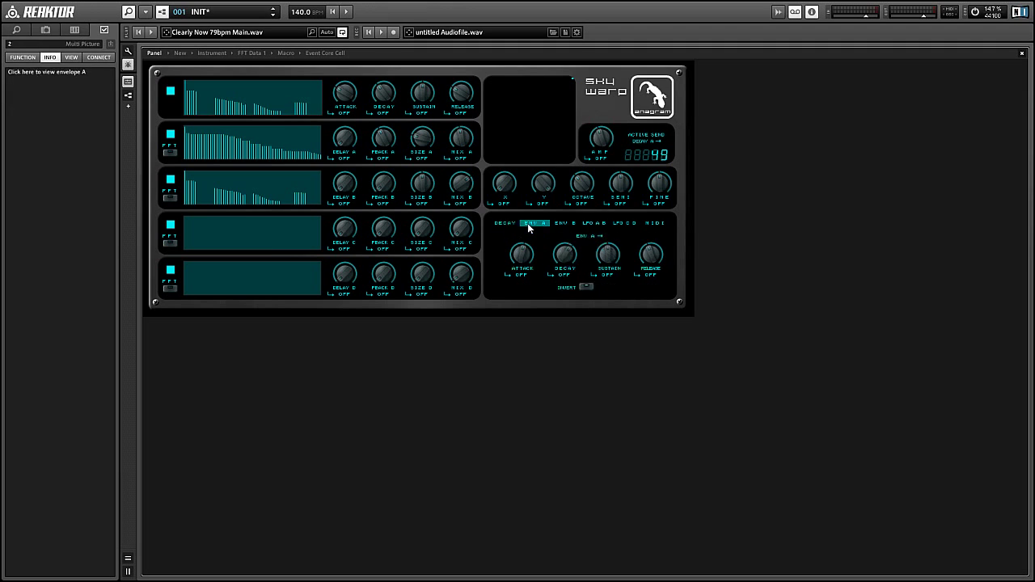
click(562, 224)
click(593, 223)
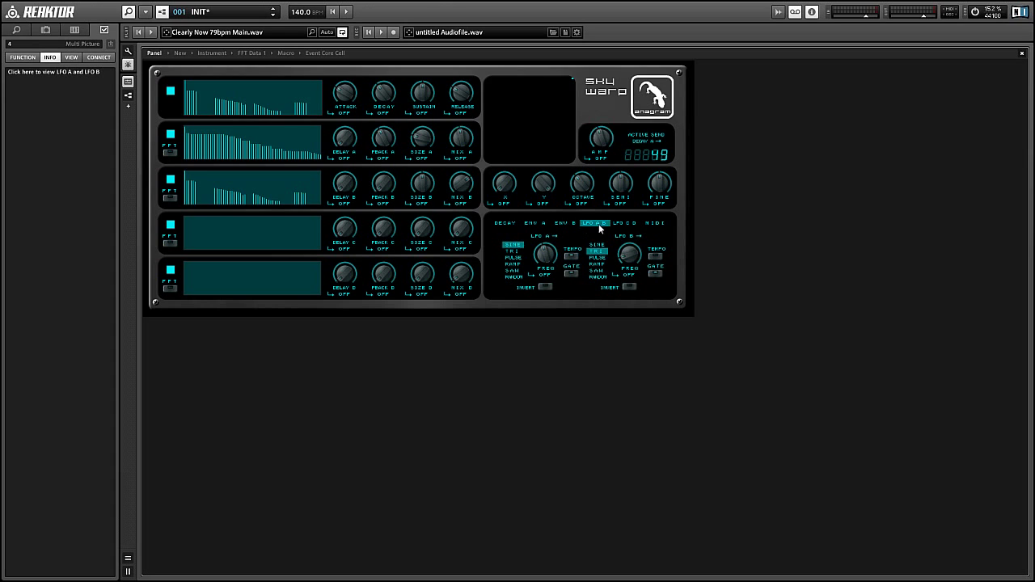
click(624, 223)
click(654, 225)
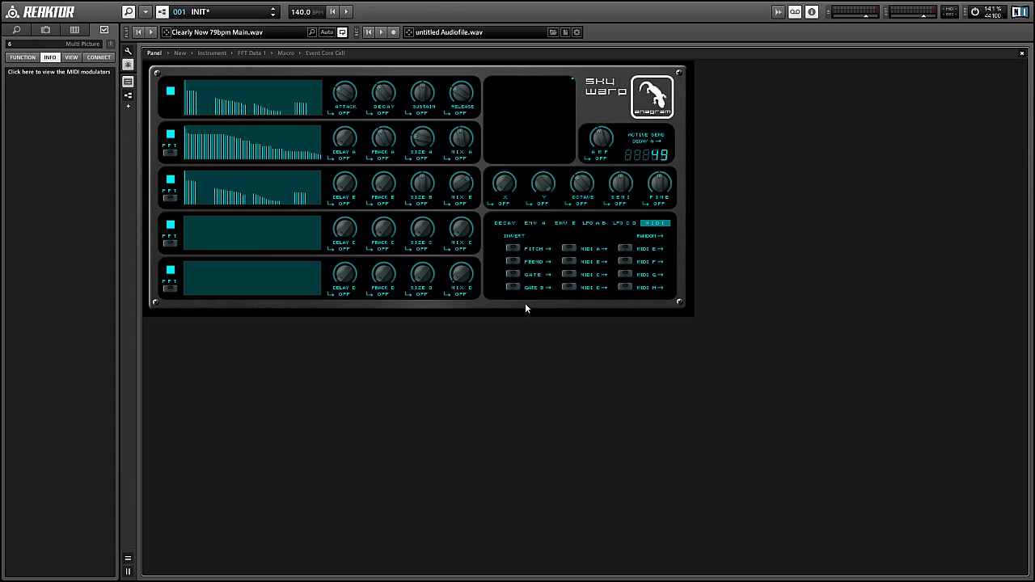
click(501, 225)
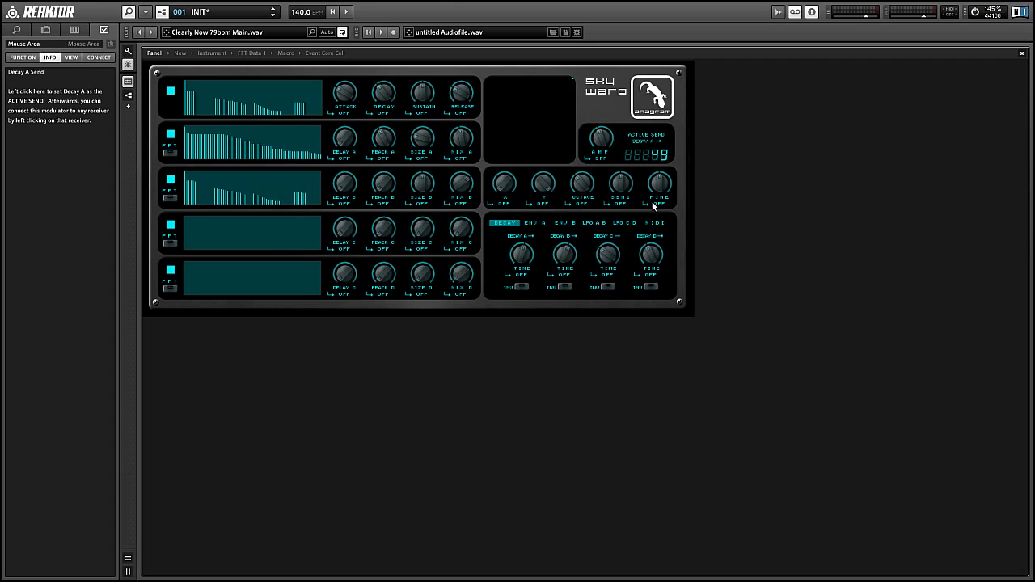
- Route Decay A to the morph X position and set its modulation depth
click(503, 204)
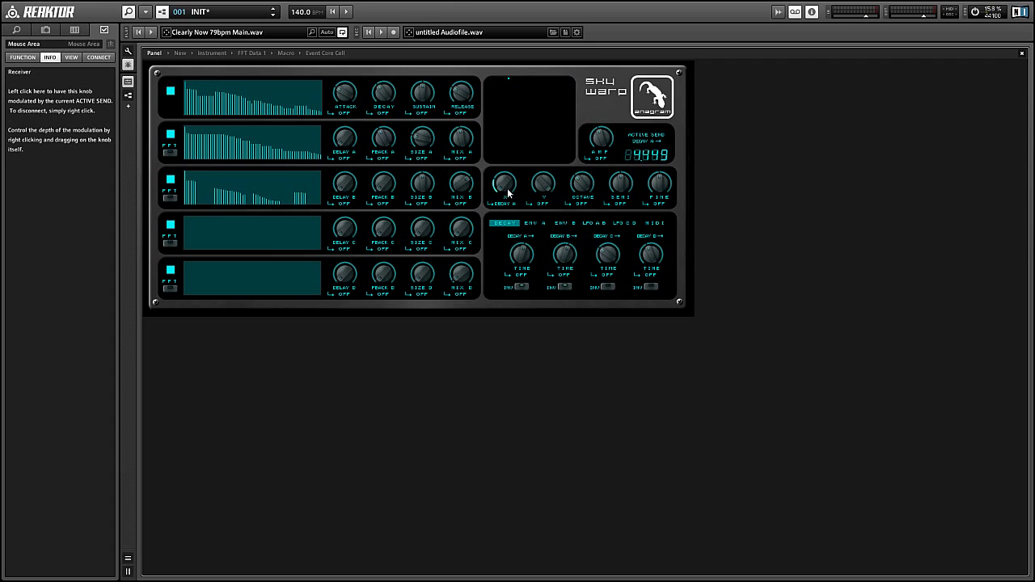
drag(503, 183, 504, 208)
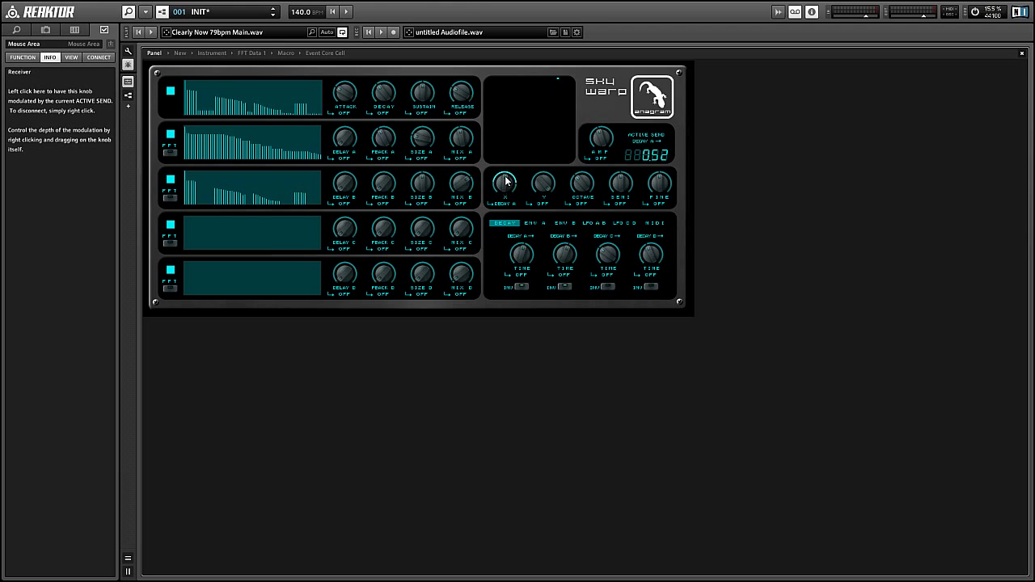
mouse_move(500, 179)
mouse_down()
mouse_move(496, 228)
mouse_move(498, 187)
mouse_move(504, 199)
mouse_move(506, 191)
mouse_up()
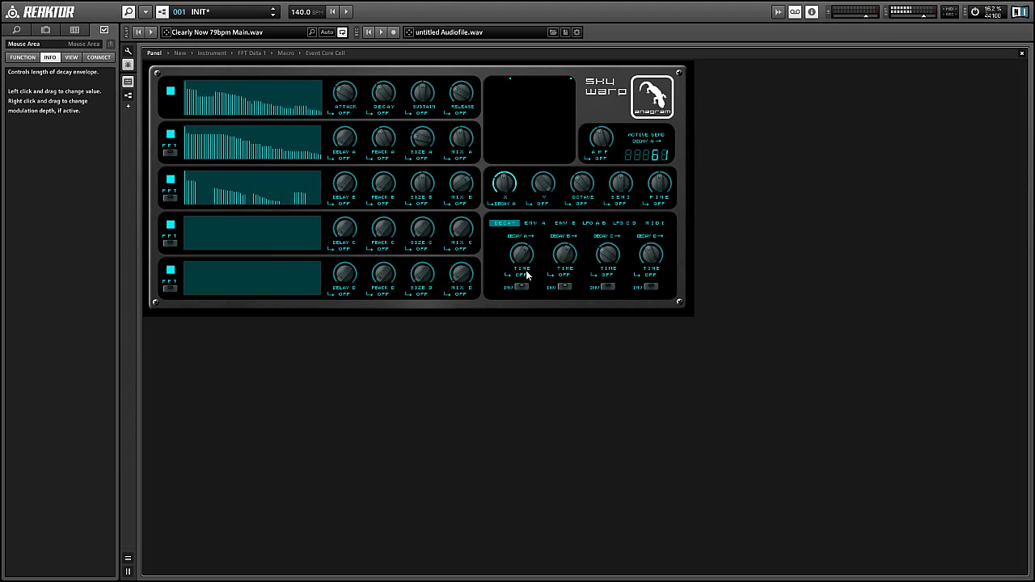
- Keep Decay A connected to the morph X position while leaving Y unassigned
click(503, 203)
click(502, 205)
click(543, 204)
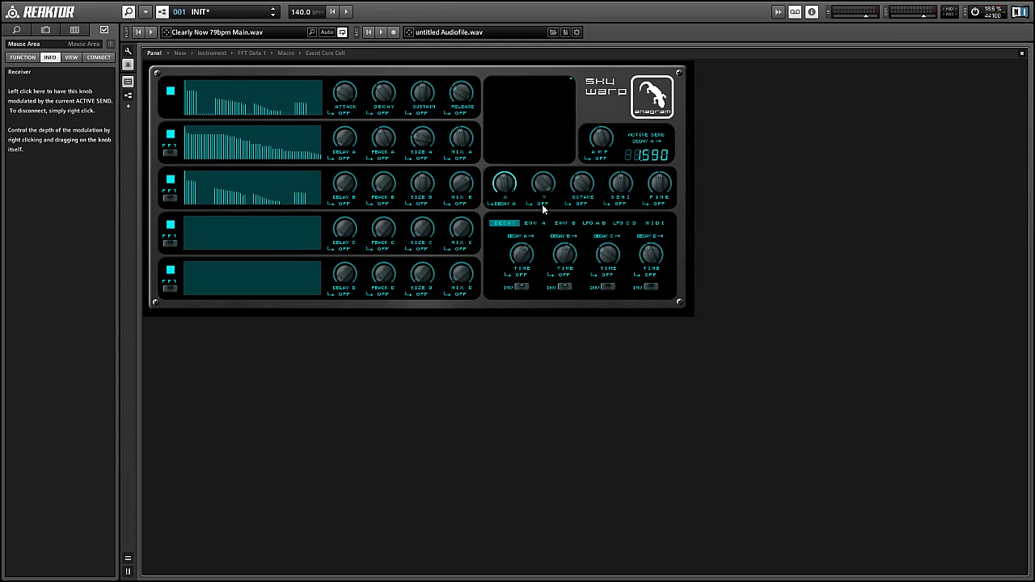
right_click(545, 209)
- Route Decay B to the morph Y position and draw tall bars into the fourth sine bank
click(565, 236)
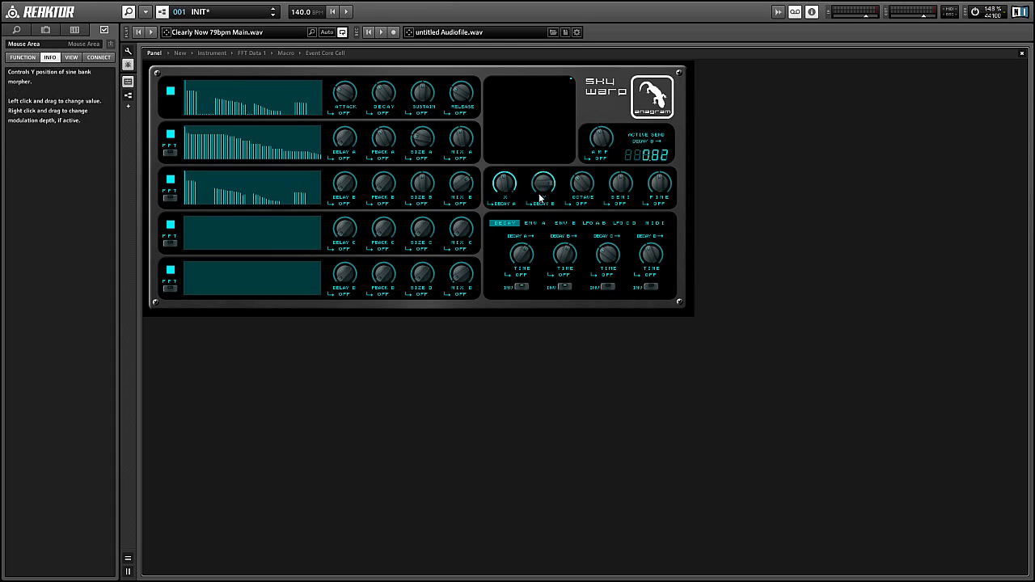
click(540, 204)
mouse_move(229, 225)
mouse_down()
mouse_move(188, 218)
mouse_move(183, 256)
mouse_move(215, 250)
mouse_move(232, 215)
mouse_move(256, 235)
mouse_up()
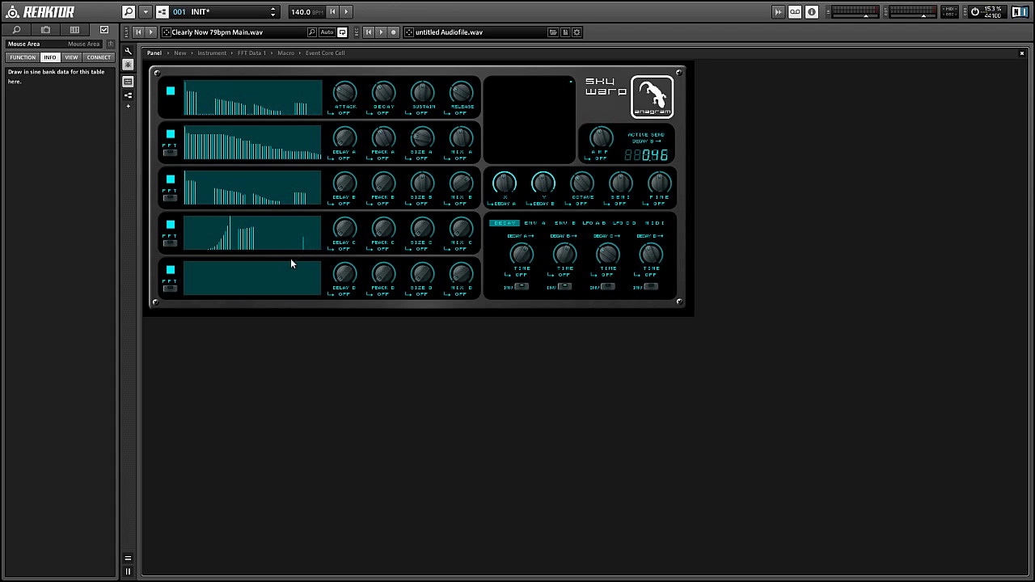
- Draw a decaying spectrum into the fifth bank, assign Decay B to X, and disconnect Y
mouse_move(310, 285)
mouse_down()
mouse_move(253, 261)
mouse_move(232, 276)
mouse_move(177, 266)
mouse_move(275, 284)
mouse_up()
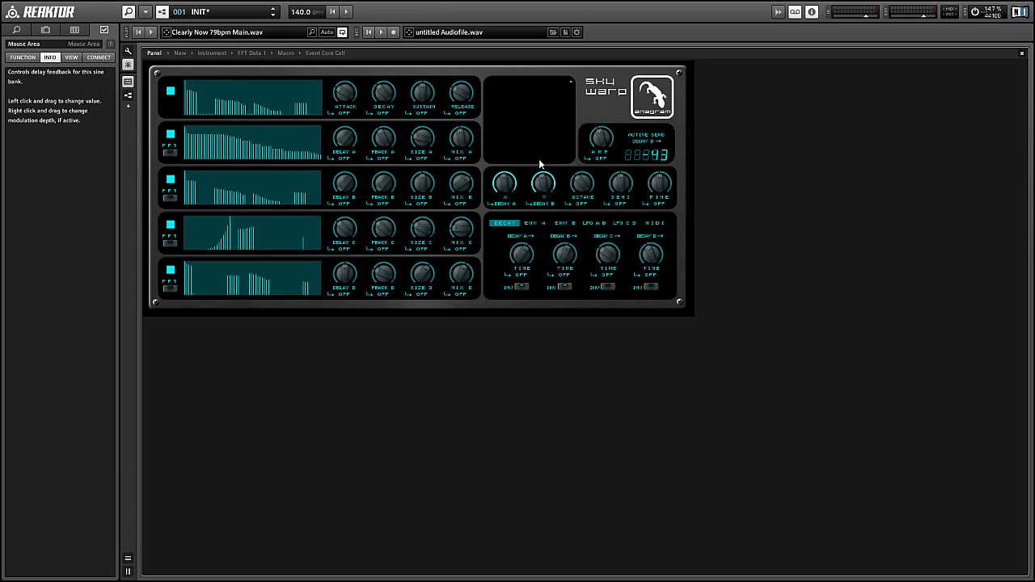
click(507, 203)
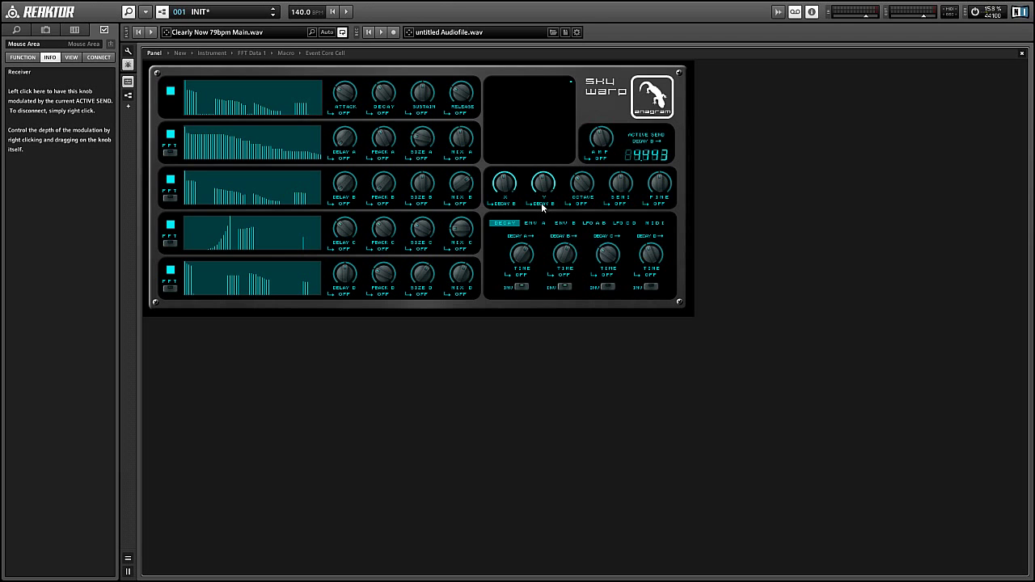
right_click(541, 203)
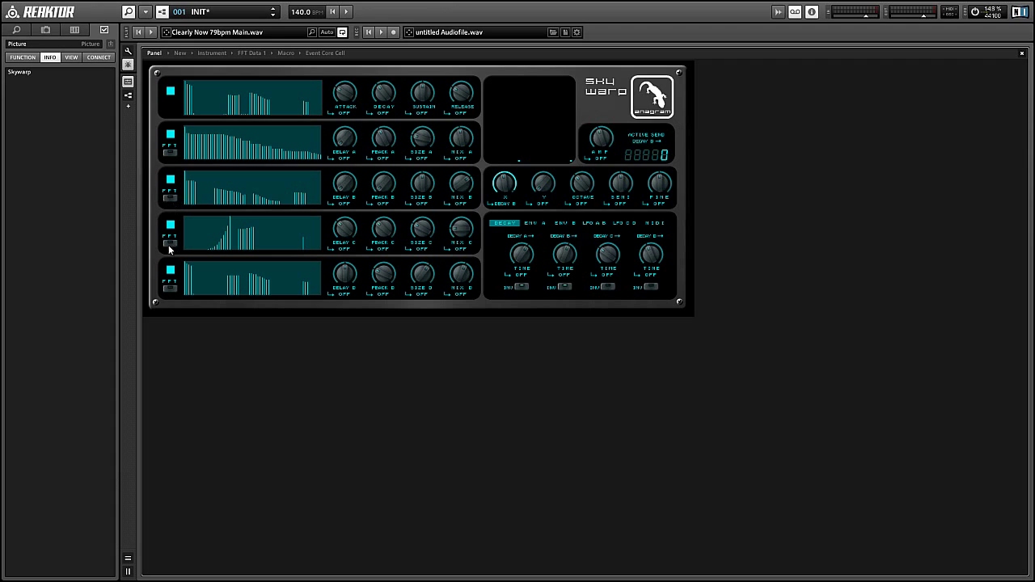
- Arm the second sine bank's FFT capture and play the audio to fill it with the spectrum
click(171, 150)
click(150, 33)
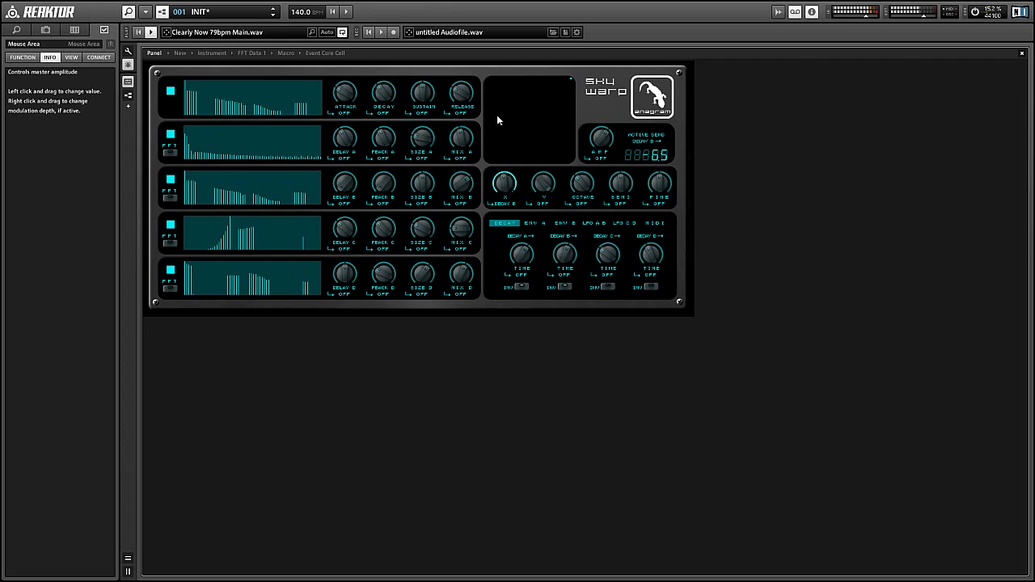
- Redraw the third sine bank tall-left and decaying, set master AMP to 9.5, and lengthen RELEASE
mouse_move(279, 197)
mouse_down()
mouse_move(241, 194)
mouse_move(181, 184)
mouse_move(234, 192)
mouse_up()
drag(308, 207, 319, 209)
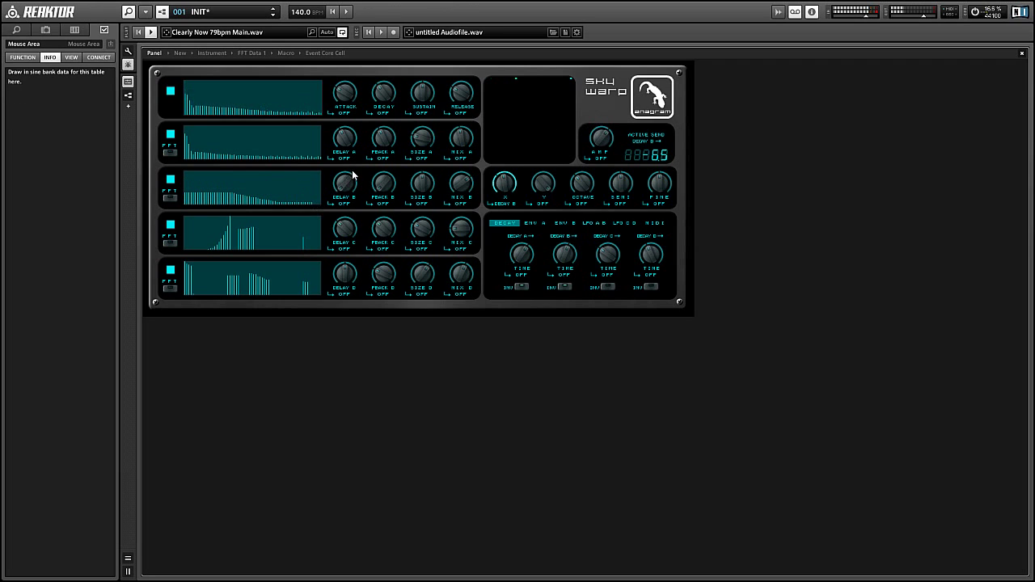
mouse_move(596, 136)
mouse_down()
mouse_move(596, 150)
mouse_move(597, 135)
mouse_up()
drag(284, 191, 192, 174)
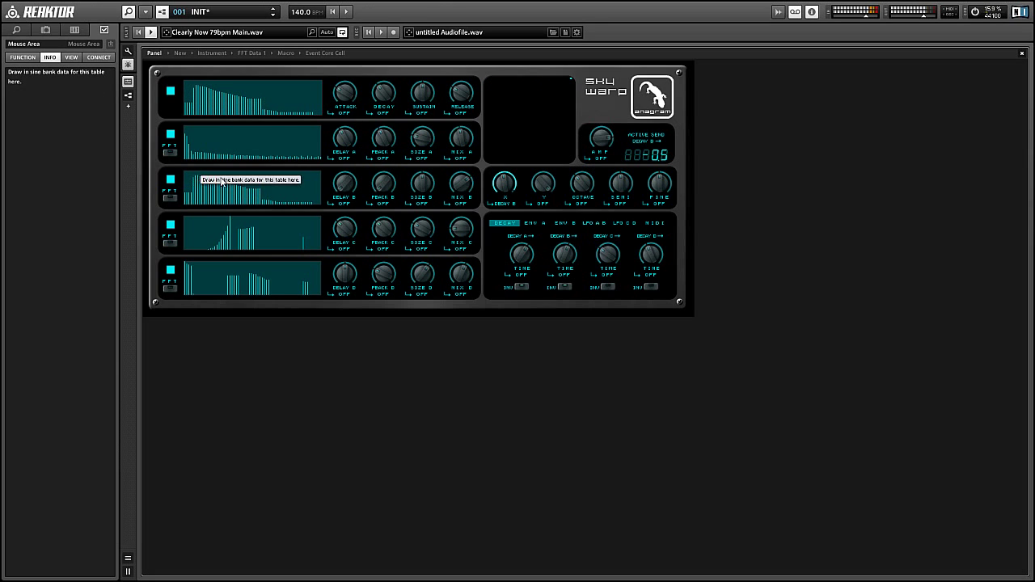
drag(608, 146, 605, 154)
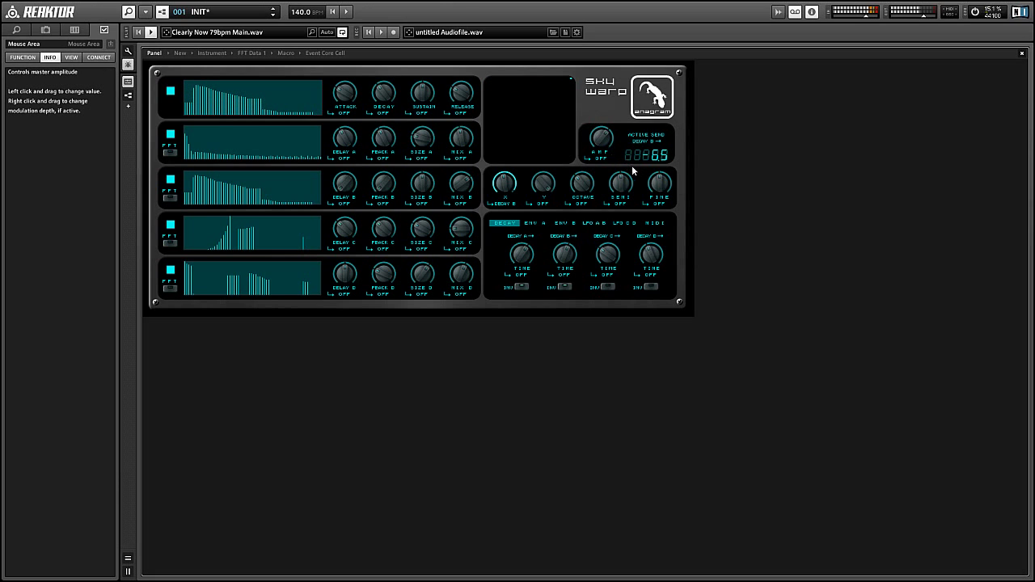
drag(465, 89, 464, 84)
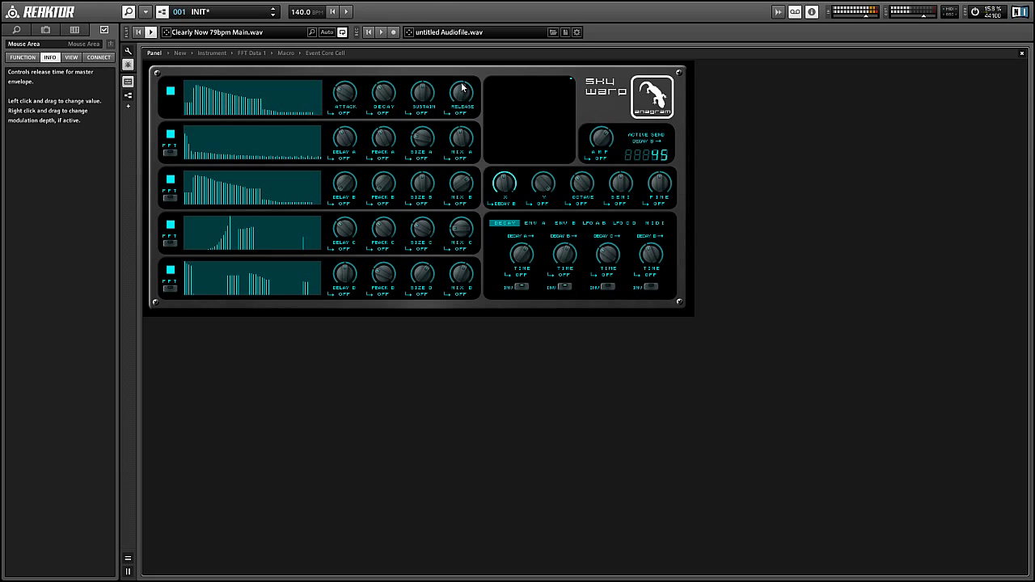